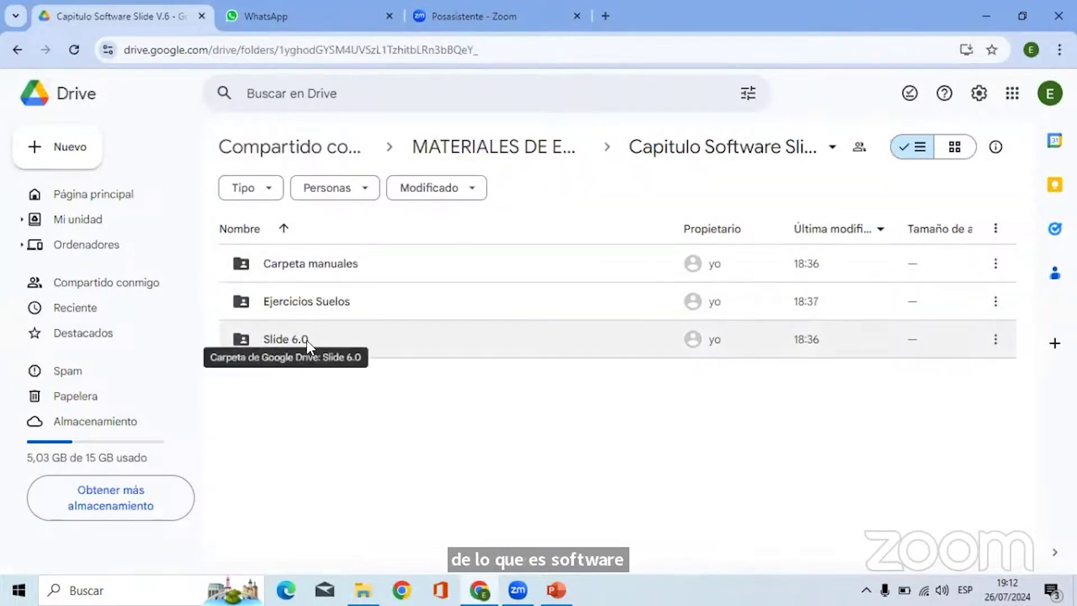
Step: Switch to File Explorer, run the sl6004a06 installer from the Slide 6.0 folder and accept its license agreement
left_click(985, 9)
left_click(981, 7)
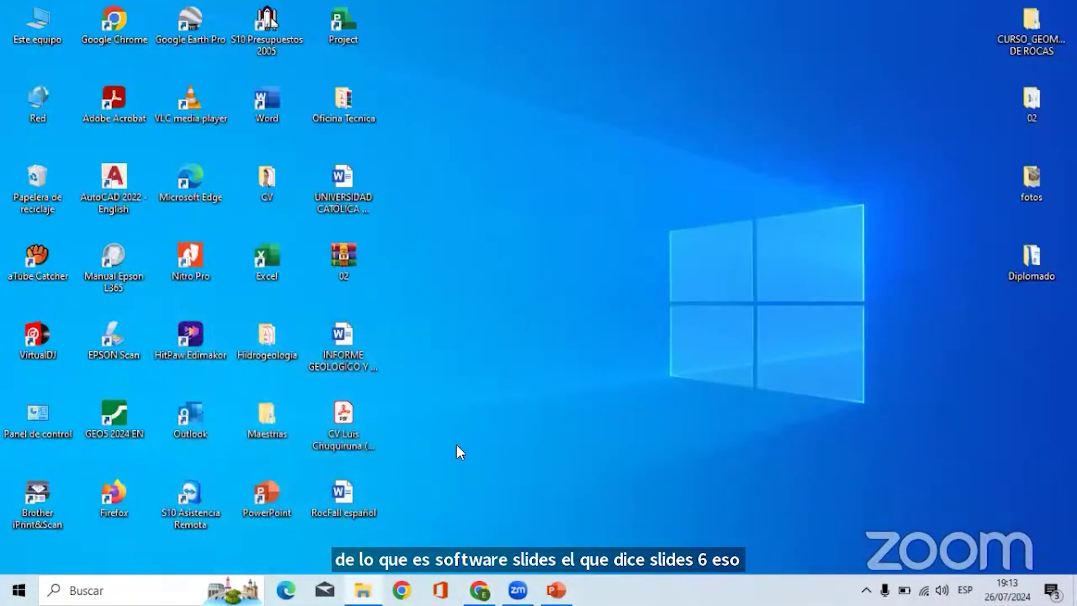
left_click(363, 590)
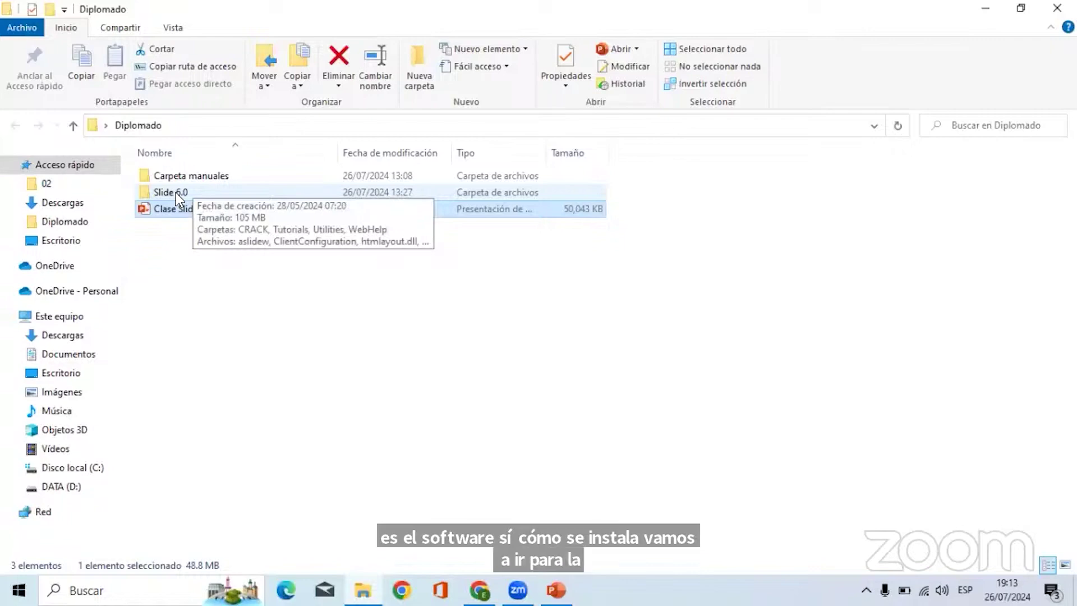
double_click(177, 192)
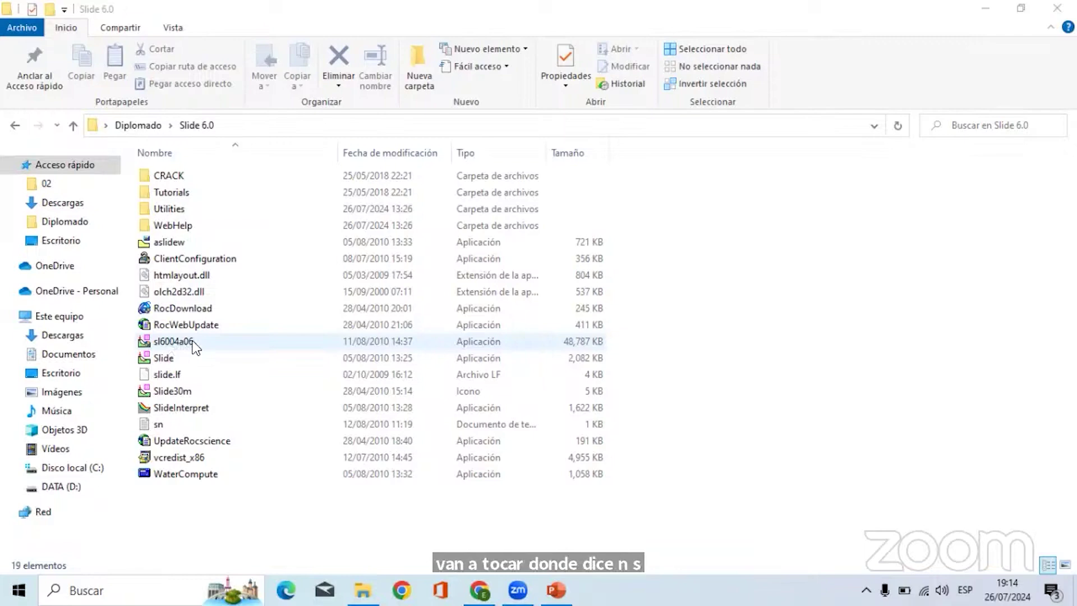
double_click(193, 344)
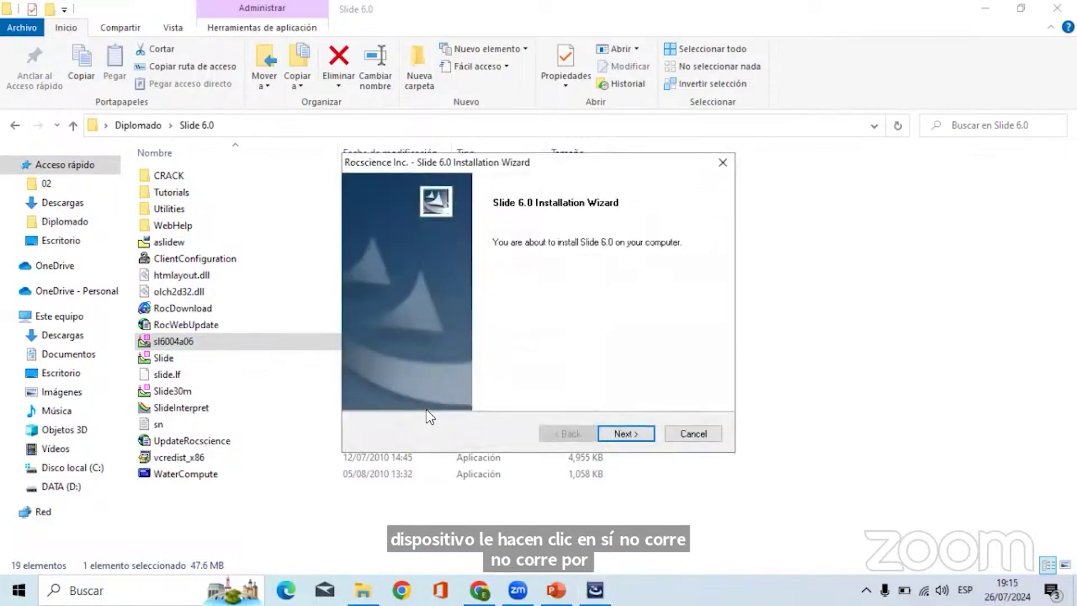
left_click(627, 432)
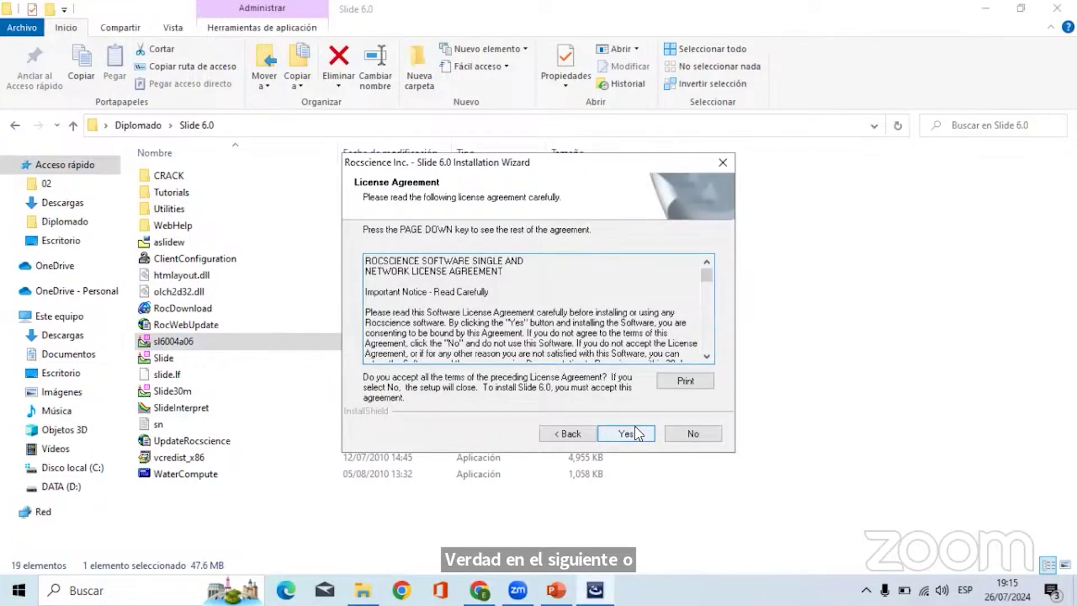
left_click(637, 434)
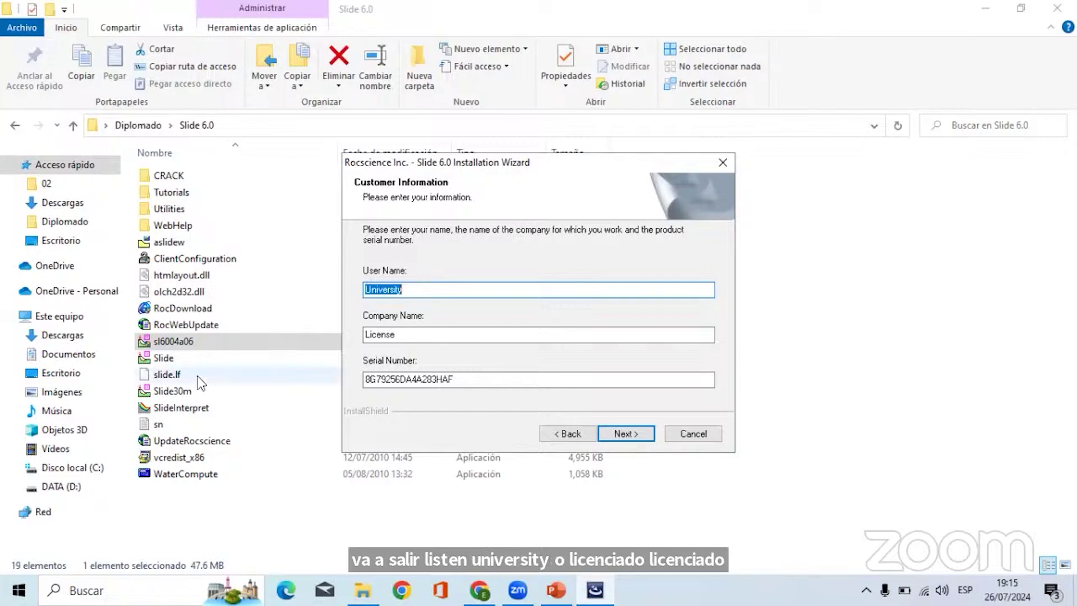
Step: Copy the serial number from the sn text file into the wizard's Serial Number field and submit the customer information
double_click(151, 426)
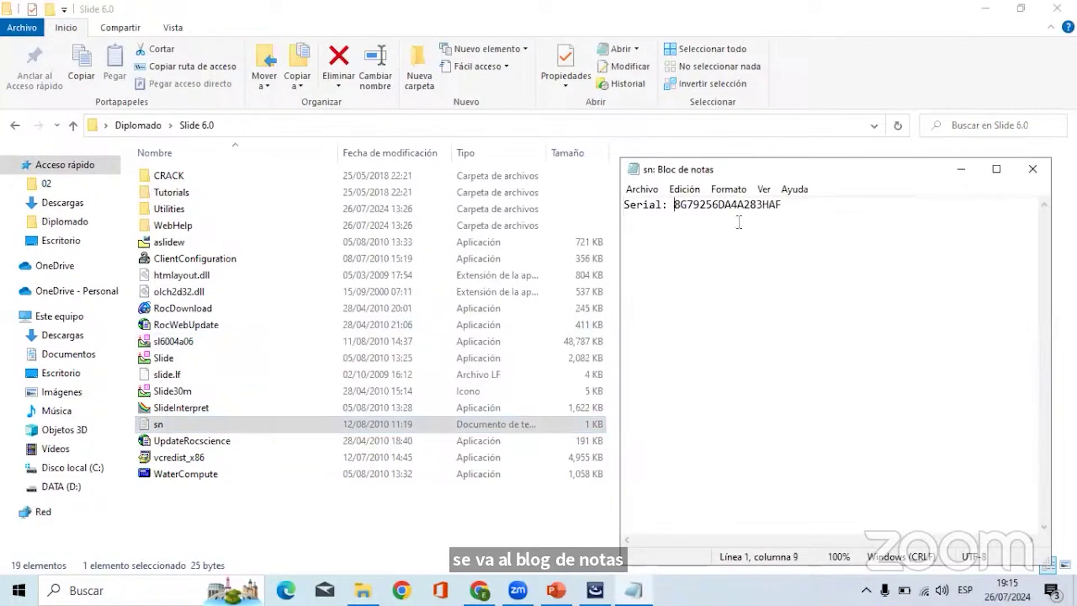
left_click(781, 203)
left_click_drag(782, 204, 673, 213)
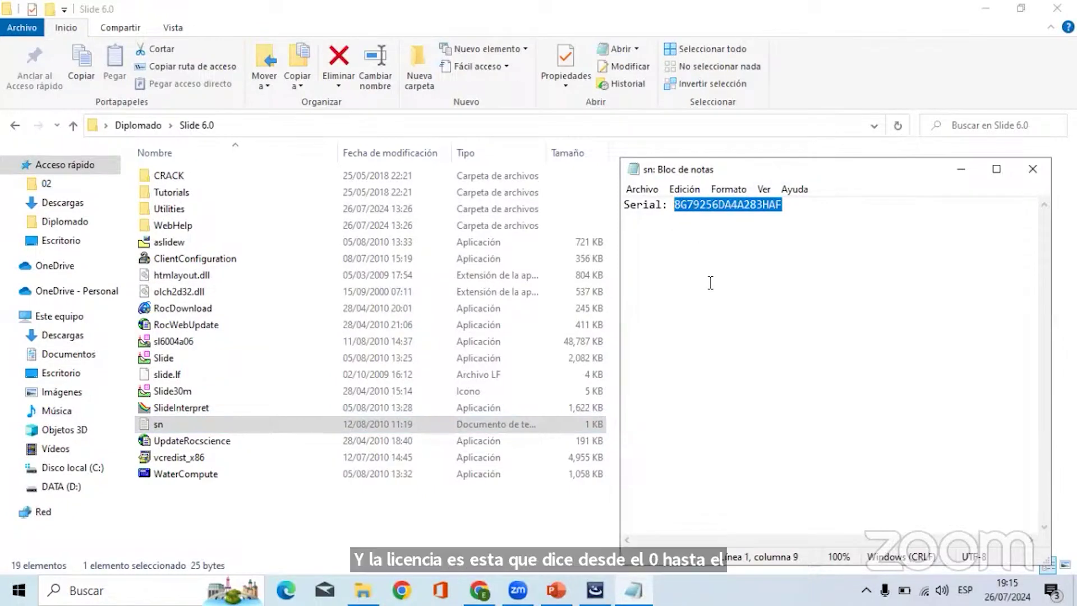
left_click(595, 590)
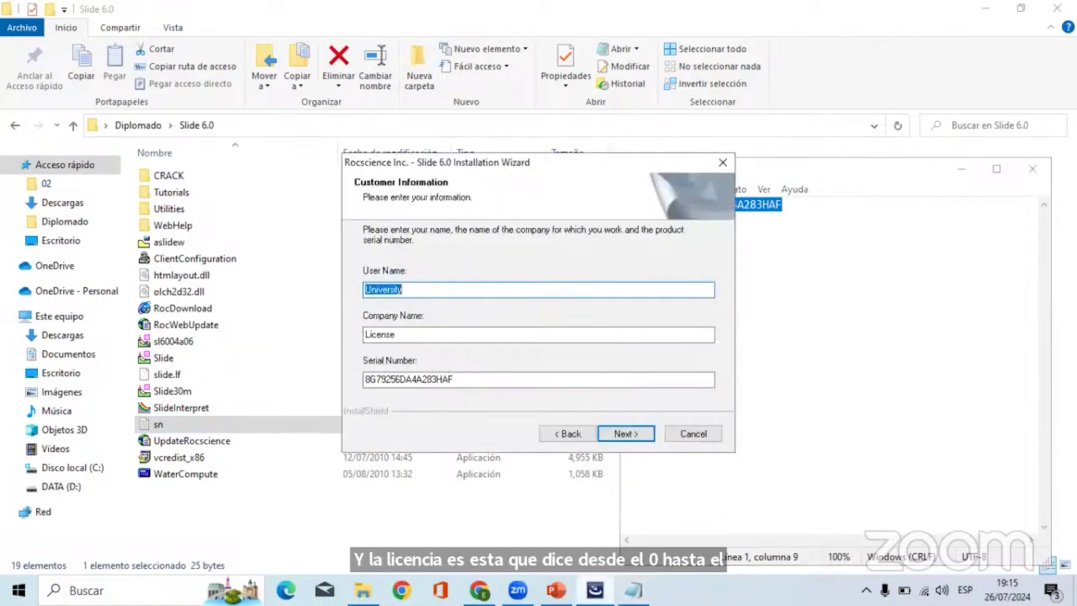
left_click(465, 381)
left_click_drag(464, 381, 368, 387)
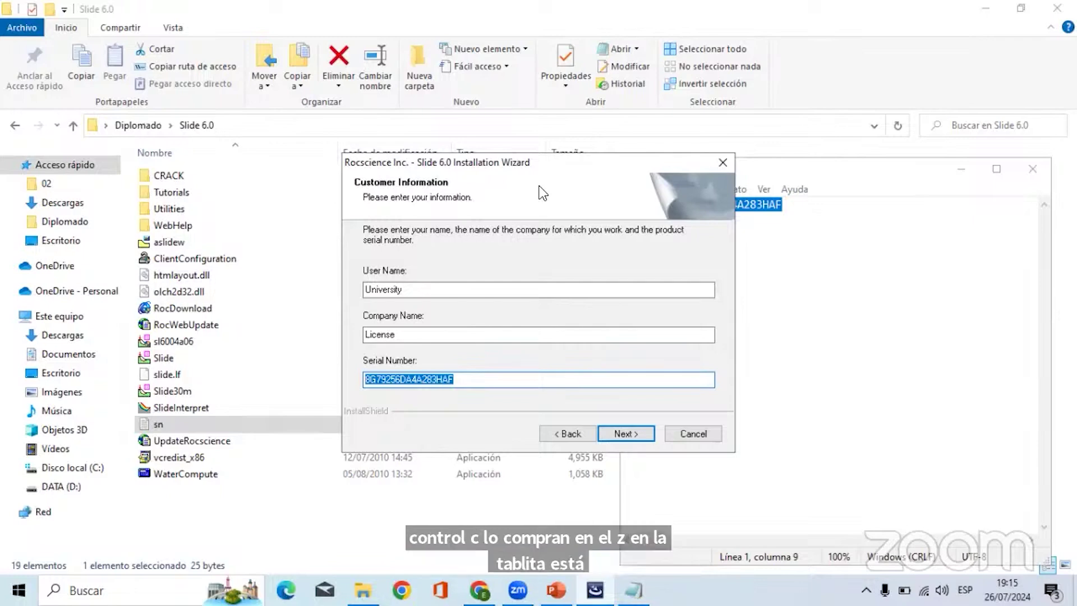
key("Right")
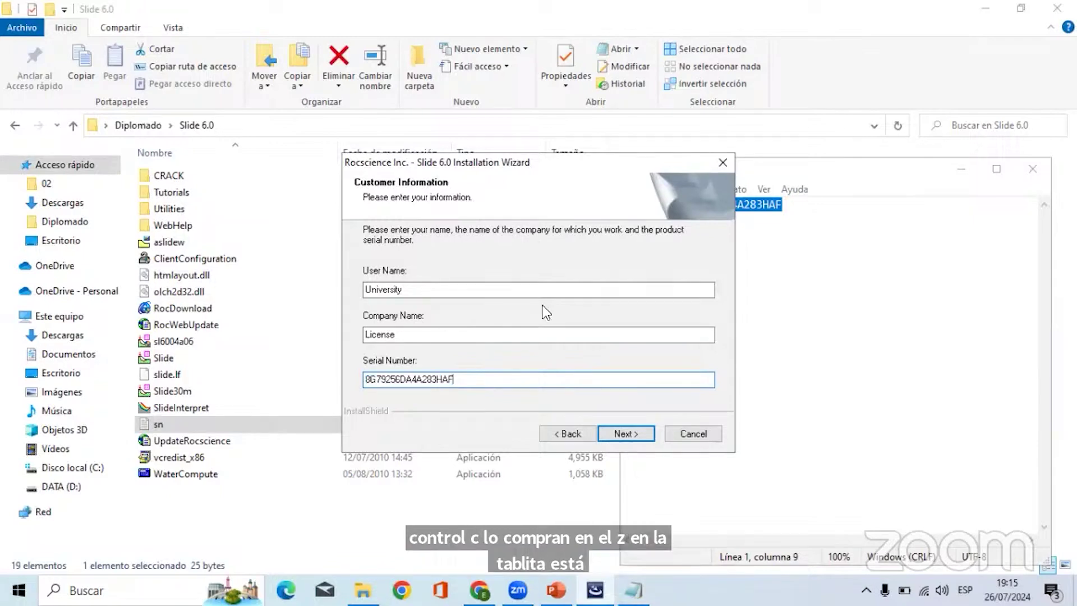
left_click(613, 434)
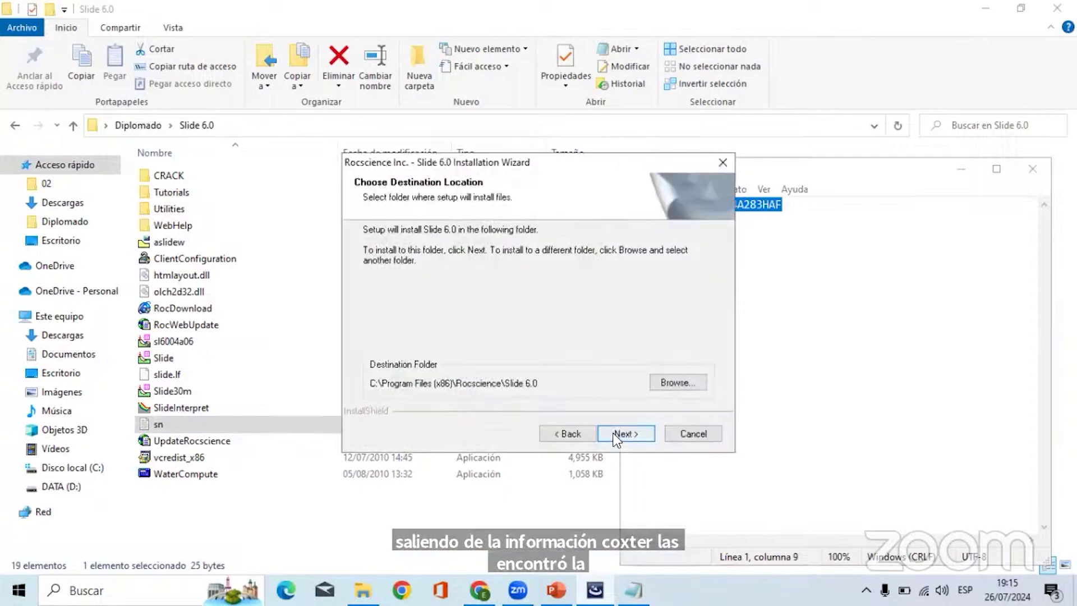
Step: Complete the installation with the default destination folder and the Complete setup type, and close the serial number text file
left_click(615, 435)
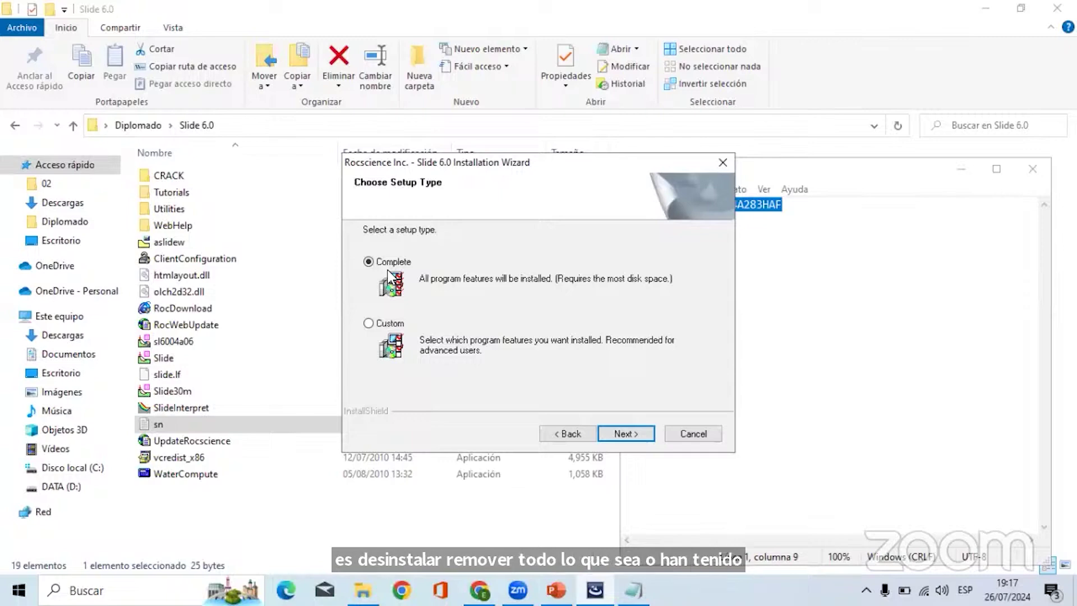
left_click(624, 434)
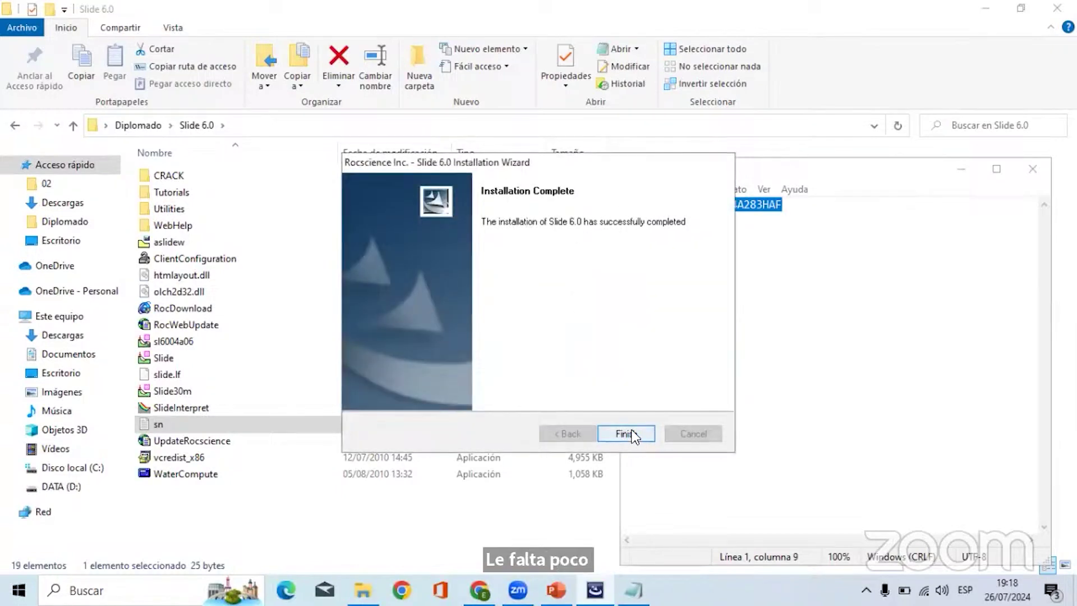
left_click(628, 434)
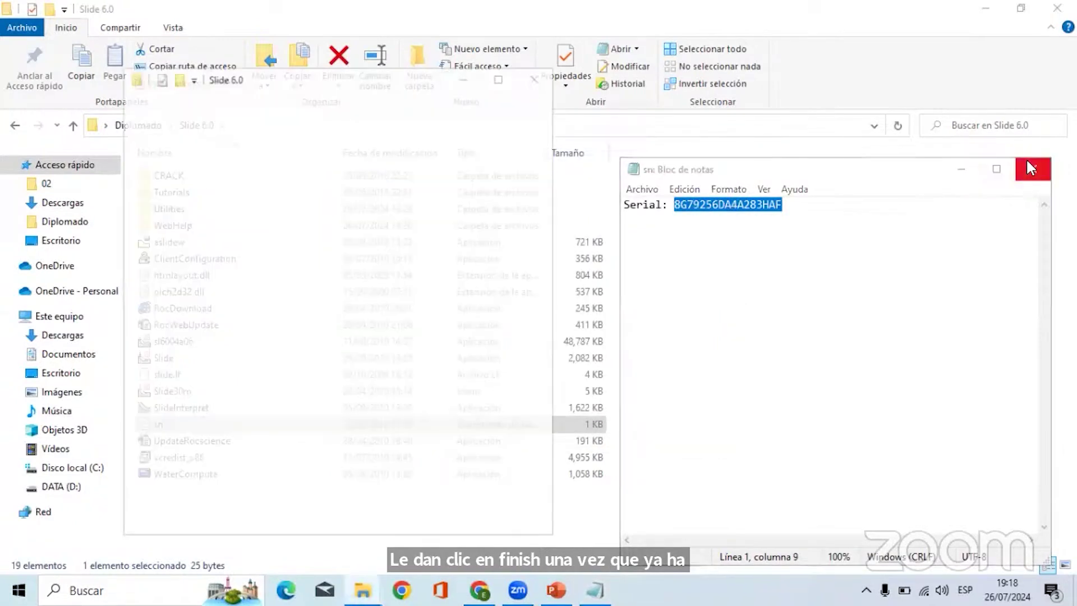
left_click(1031, 169)
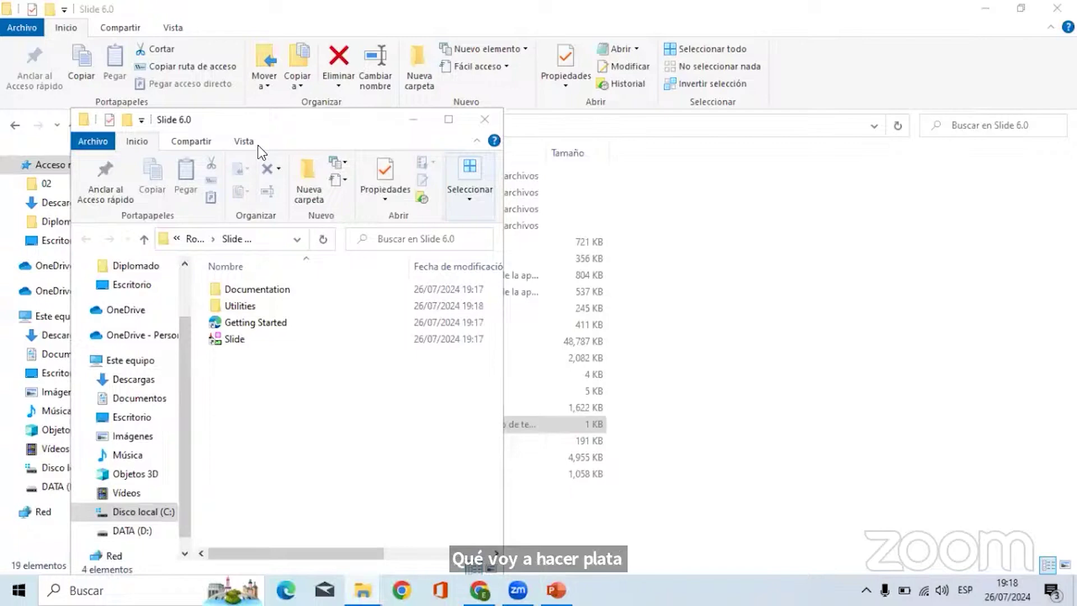
Step: Try to launch Slide from the newly installed program folder, dismiss the machine authorization request and close the folder
left_click_drag(264, 119, 790, 64)
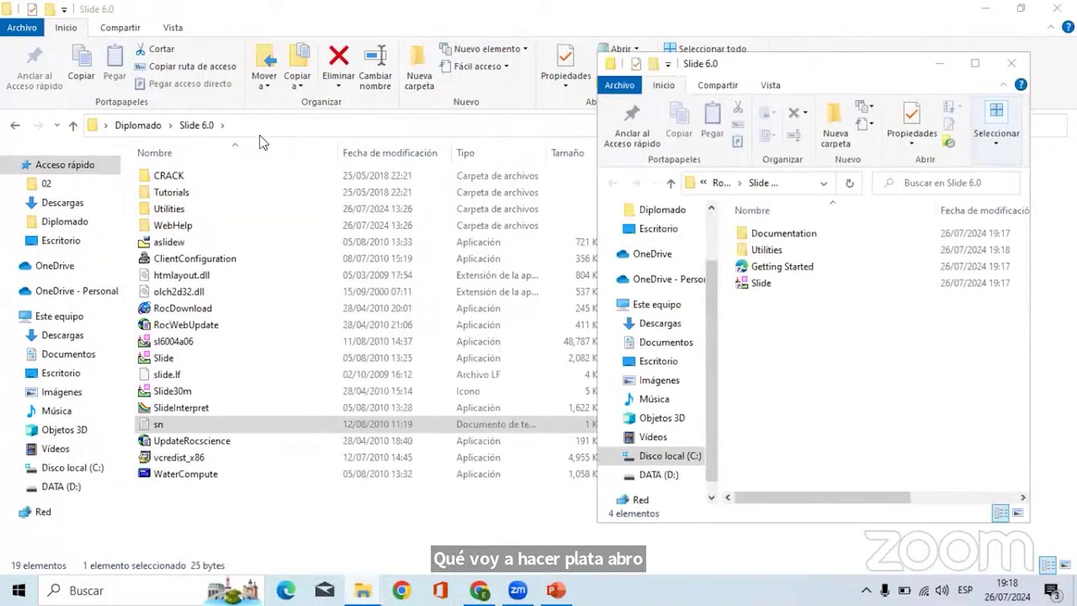
left_click(758, 285)
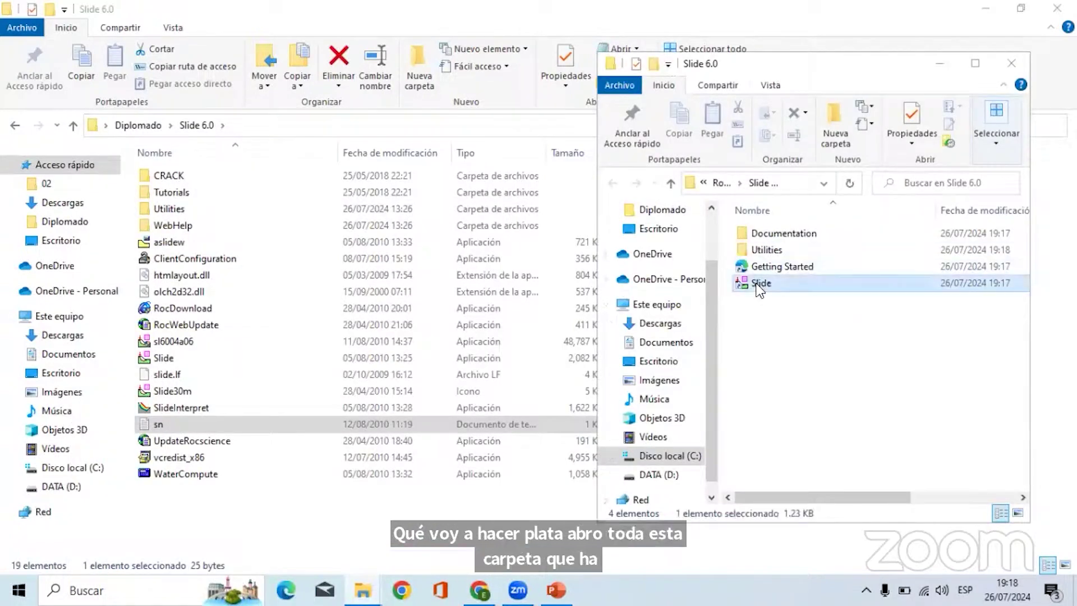
double_click(759, 284)
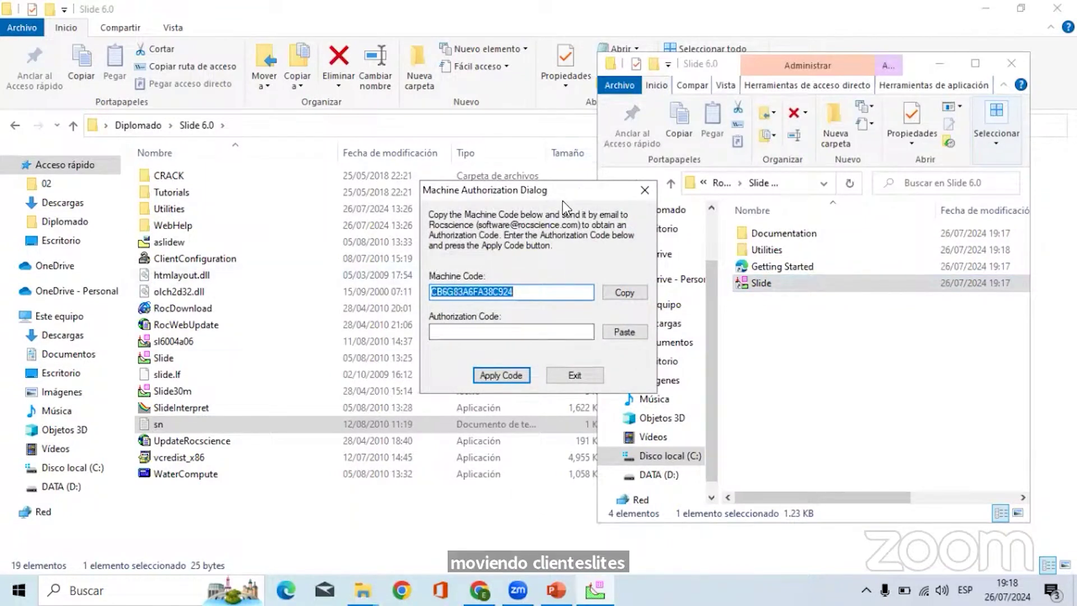
left_click_drag(563, 201, 580, 226)
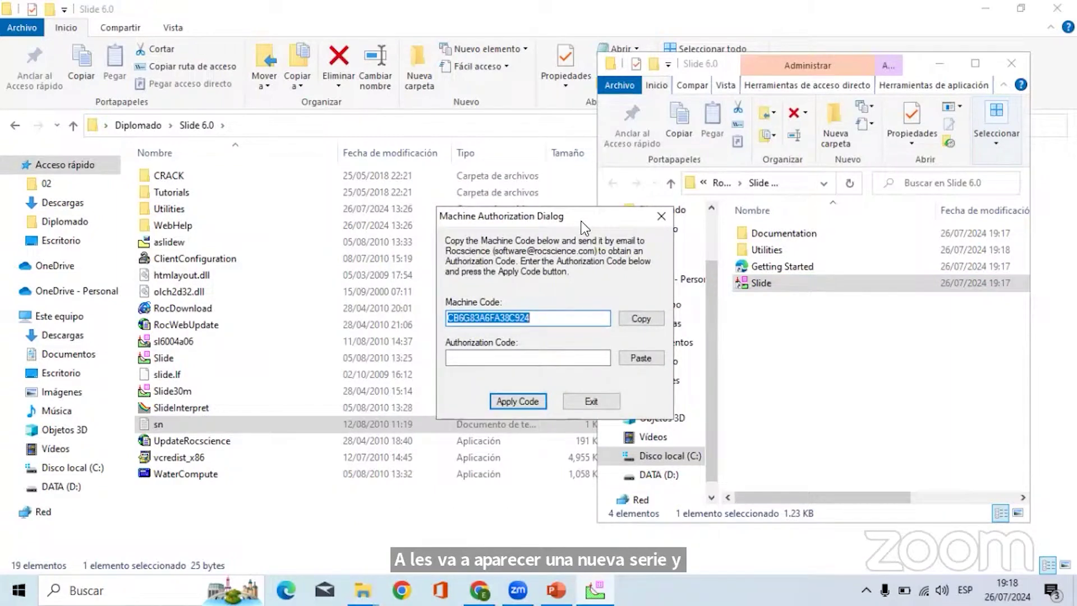
left_click(662, 216)
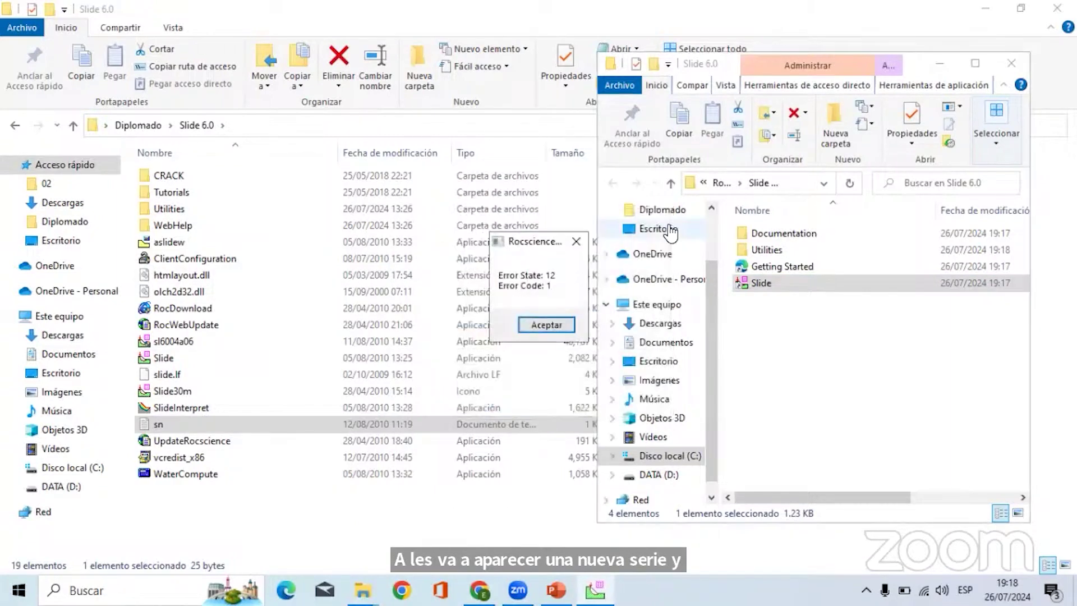
left_click(575, 242)
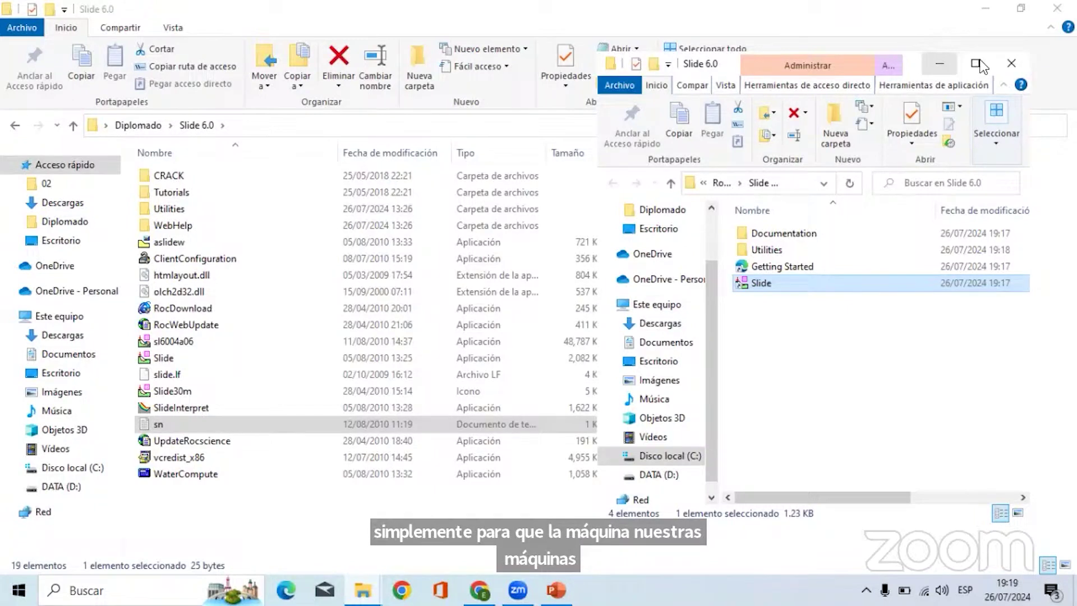
left_click(1011, 63)
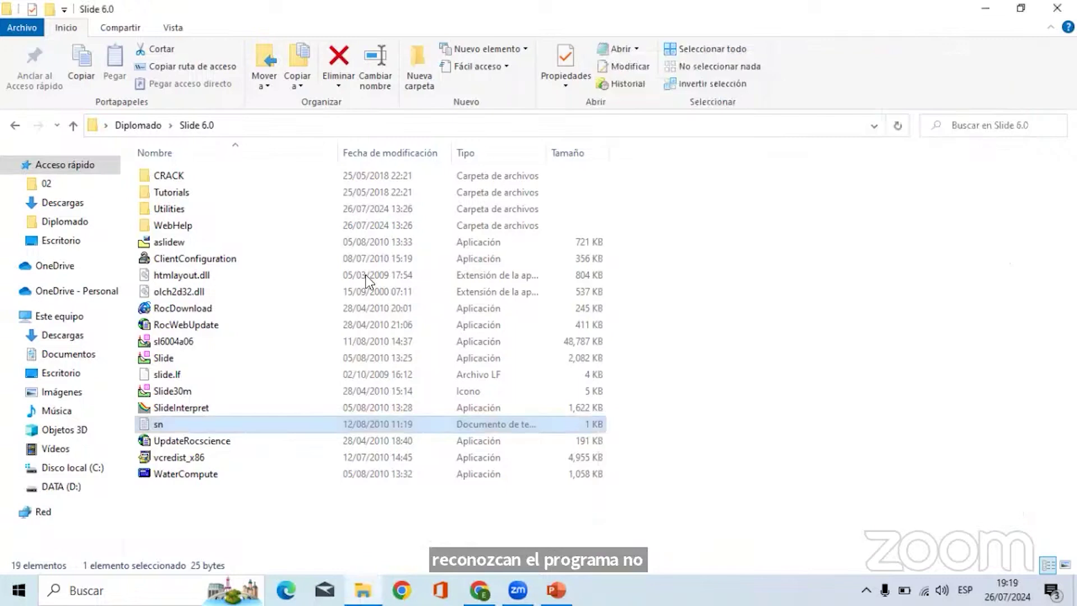
Step: Launch the Slide application from the CRACK folder inside Slide 6.0
double_click(214, 177)
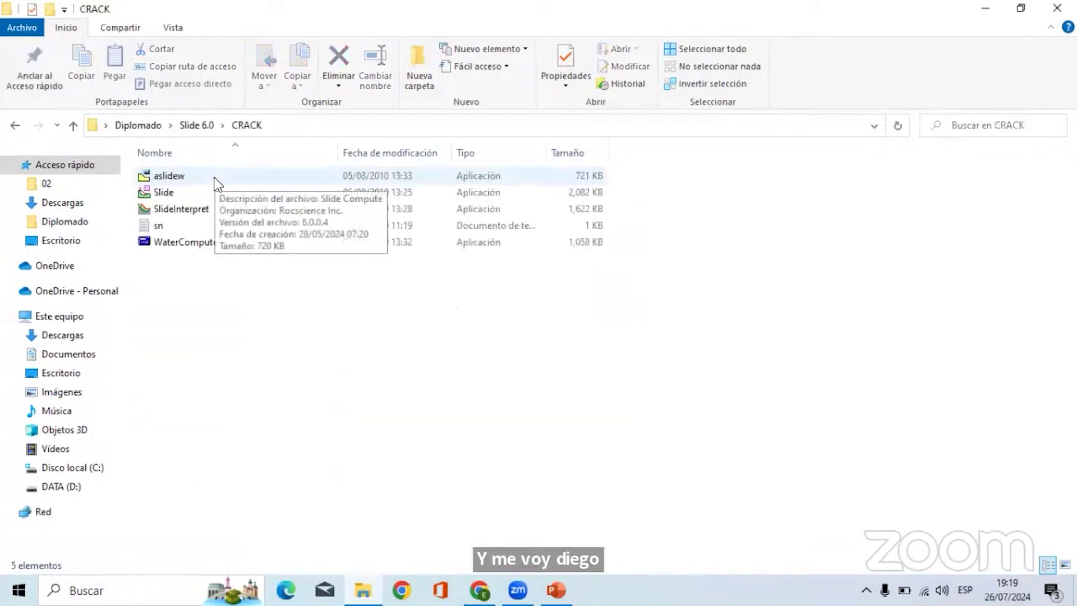
double_click(172, 193)
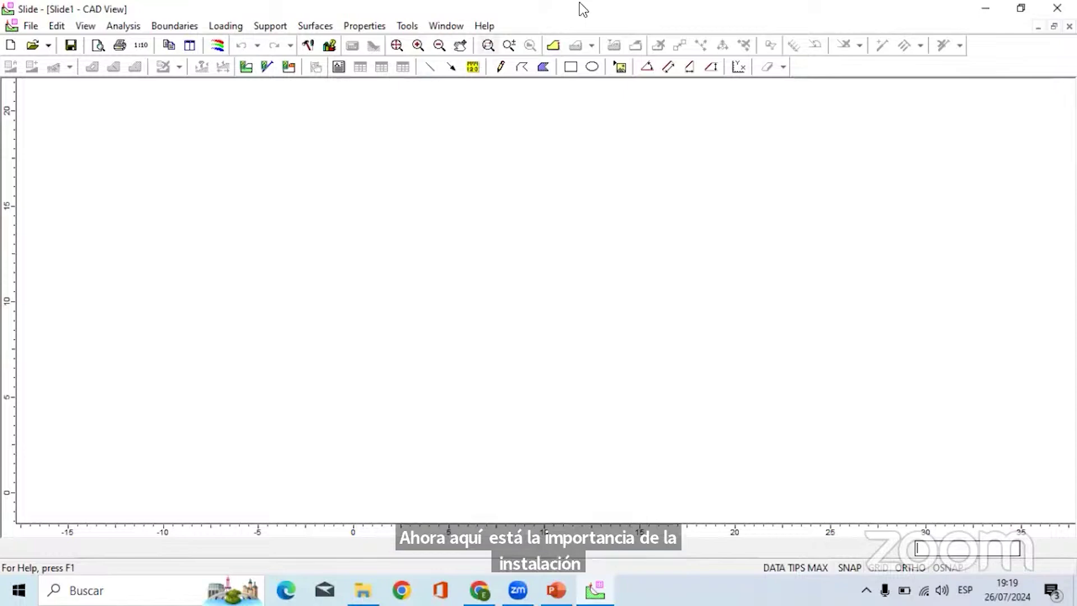
Step: Draw a closed, irregular external boundary freehand, spanning about x 4 to 32 and y 5 to 18
left_click(554, 45)
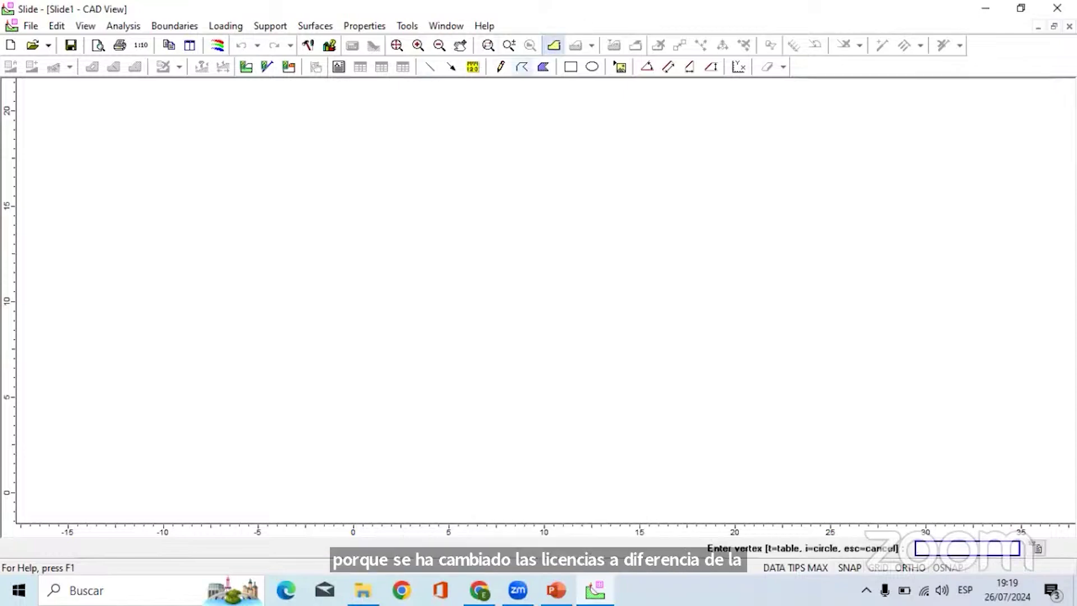
left_click(494, 209)
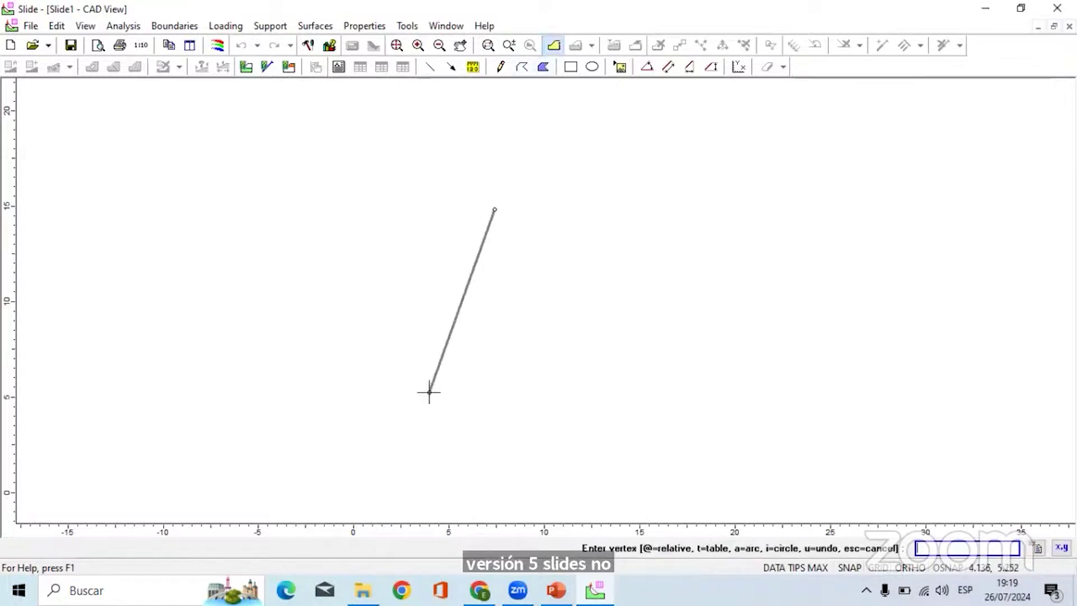
left_click(432, 392)
left_click(969, 267)
left_click(842, 195)
left_click(696, 307)
left_click(568, 272)
left_click(705, 174)
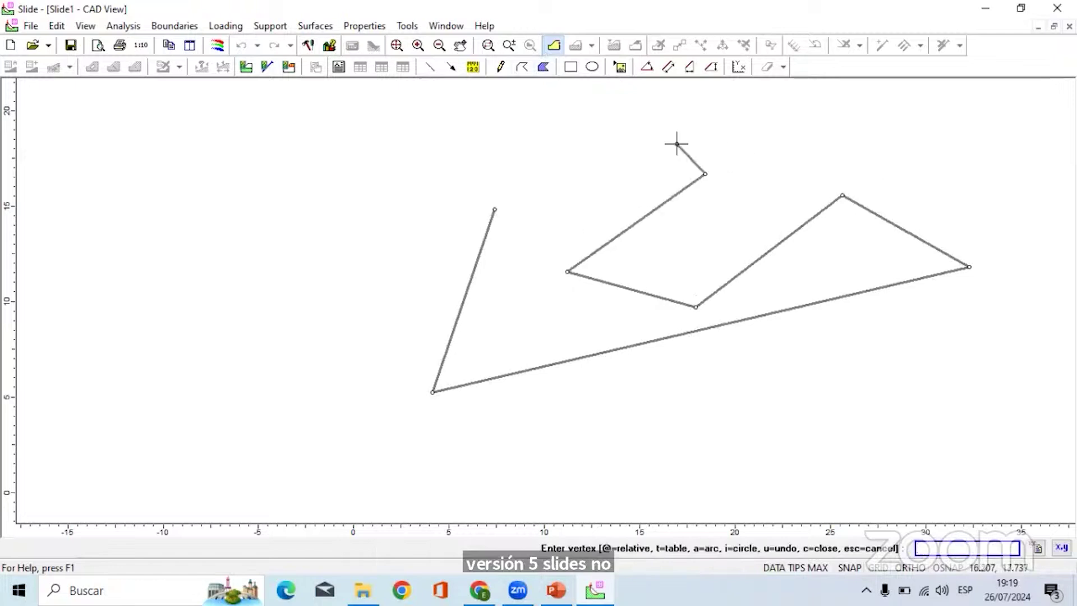
left_click(663, 153)
left_click(568, 216)
left_click(495, 209)
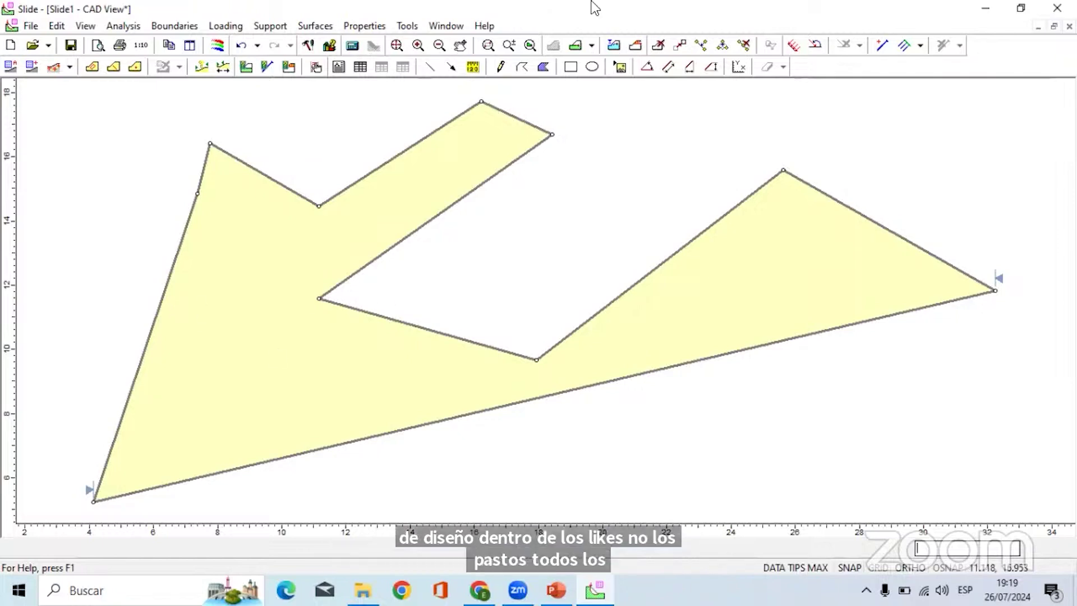
key("alt+F4")
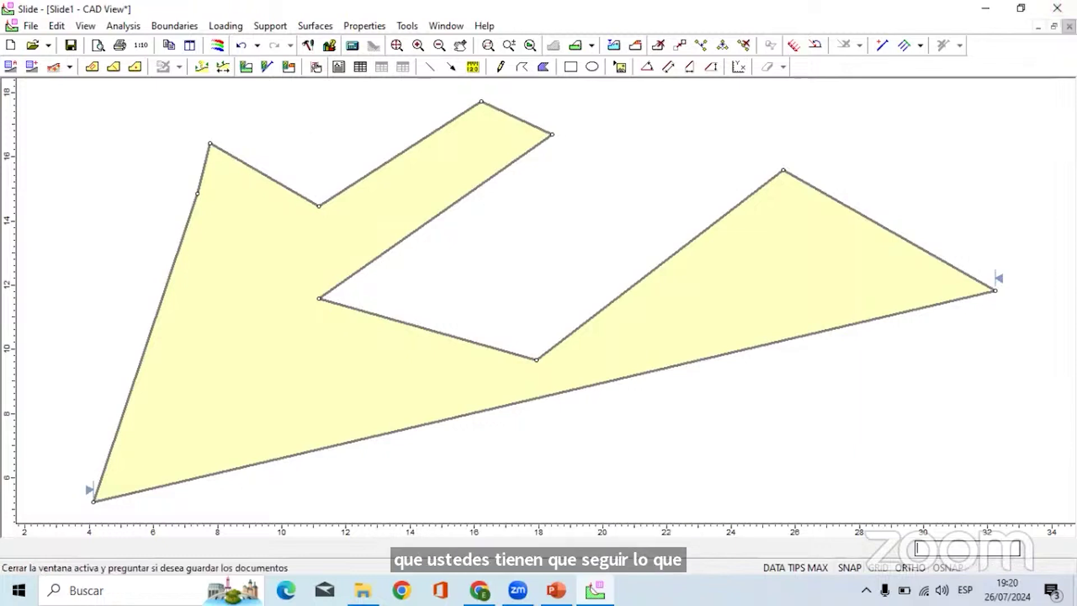
left_click(502, 335)
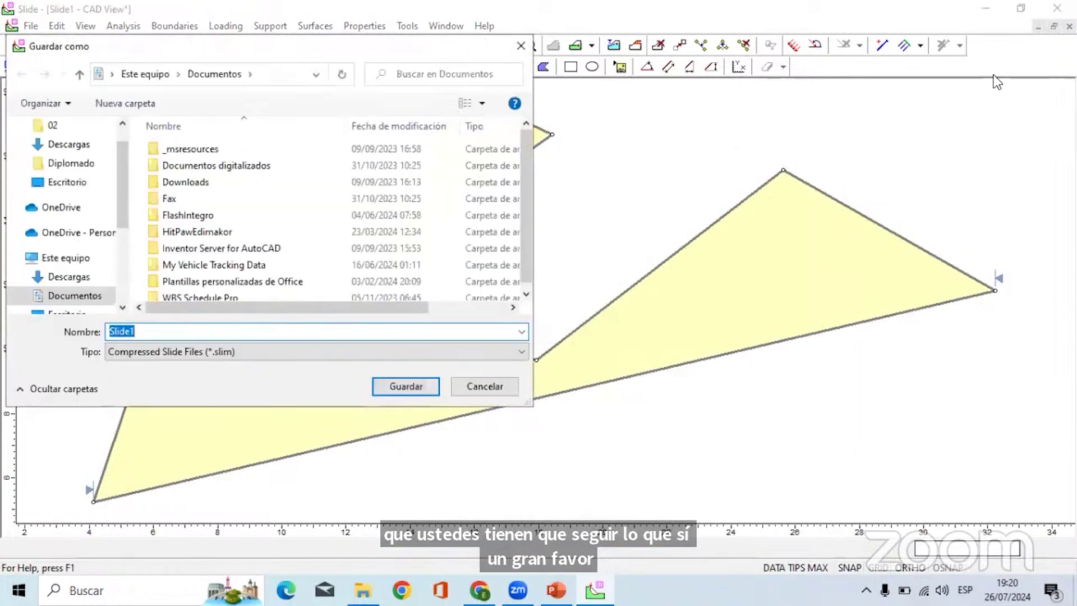
left_click(521, 40)
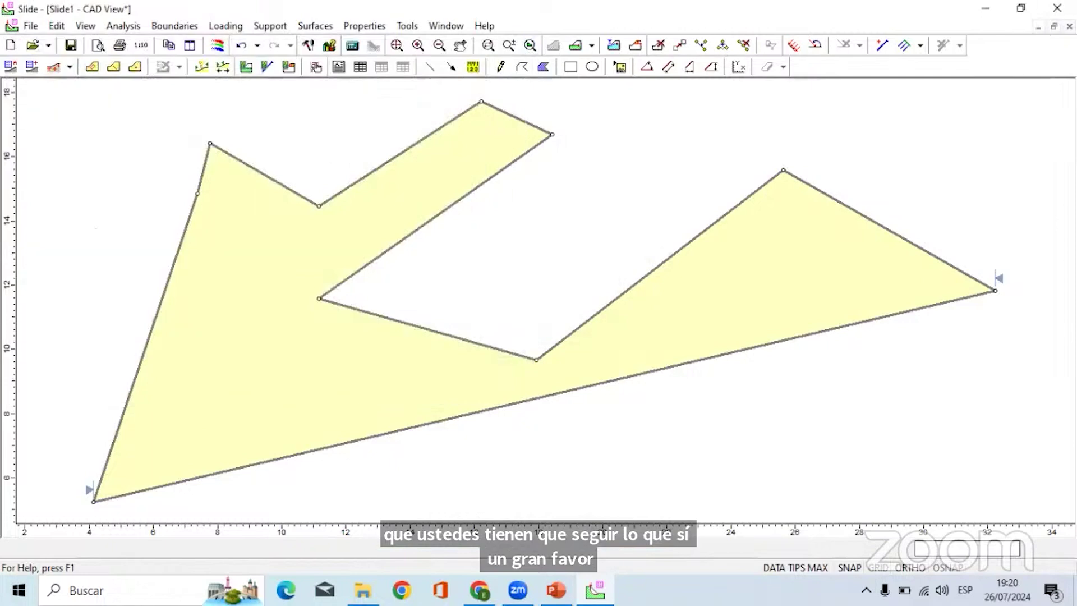
Step: Close the Slide1 model without saving its changes
key("alt+F4")
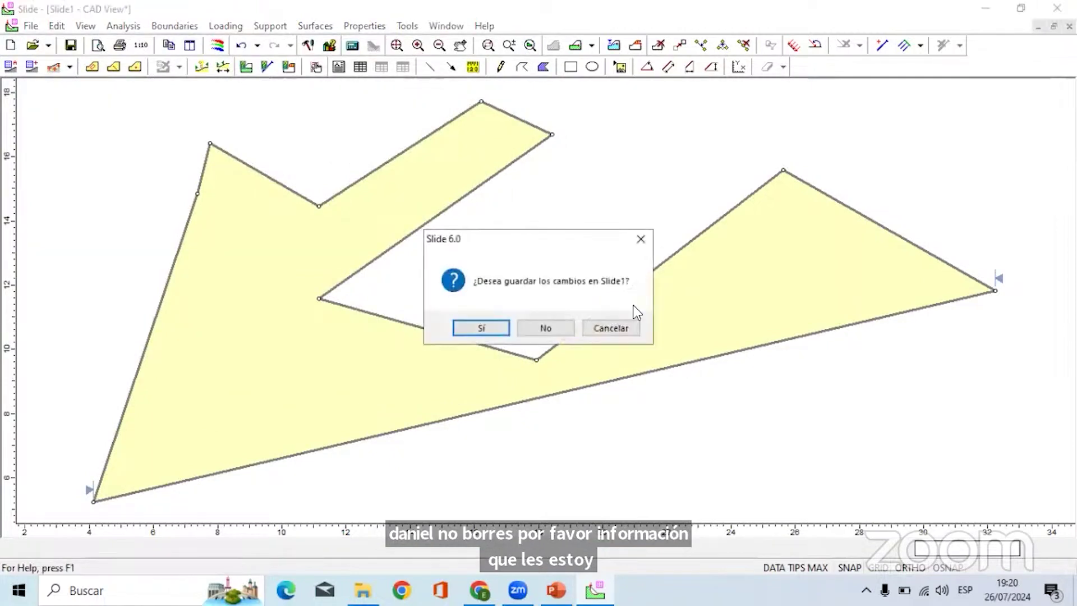
left_click(557, 330)
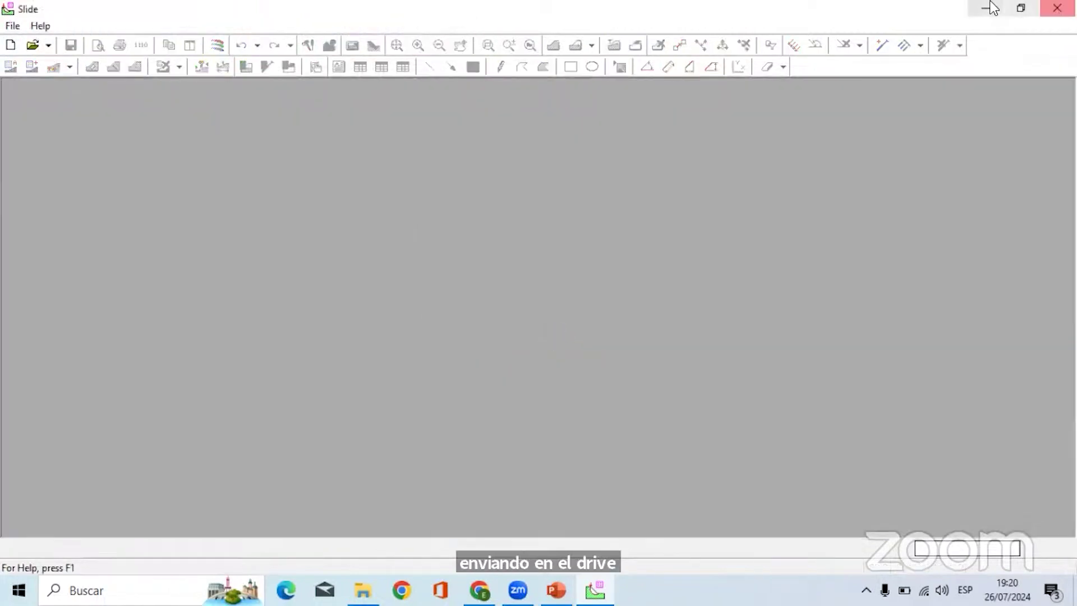